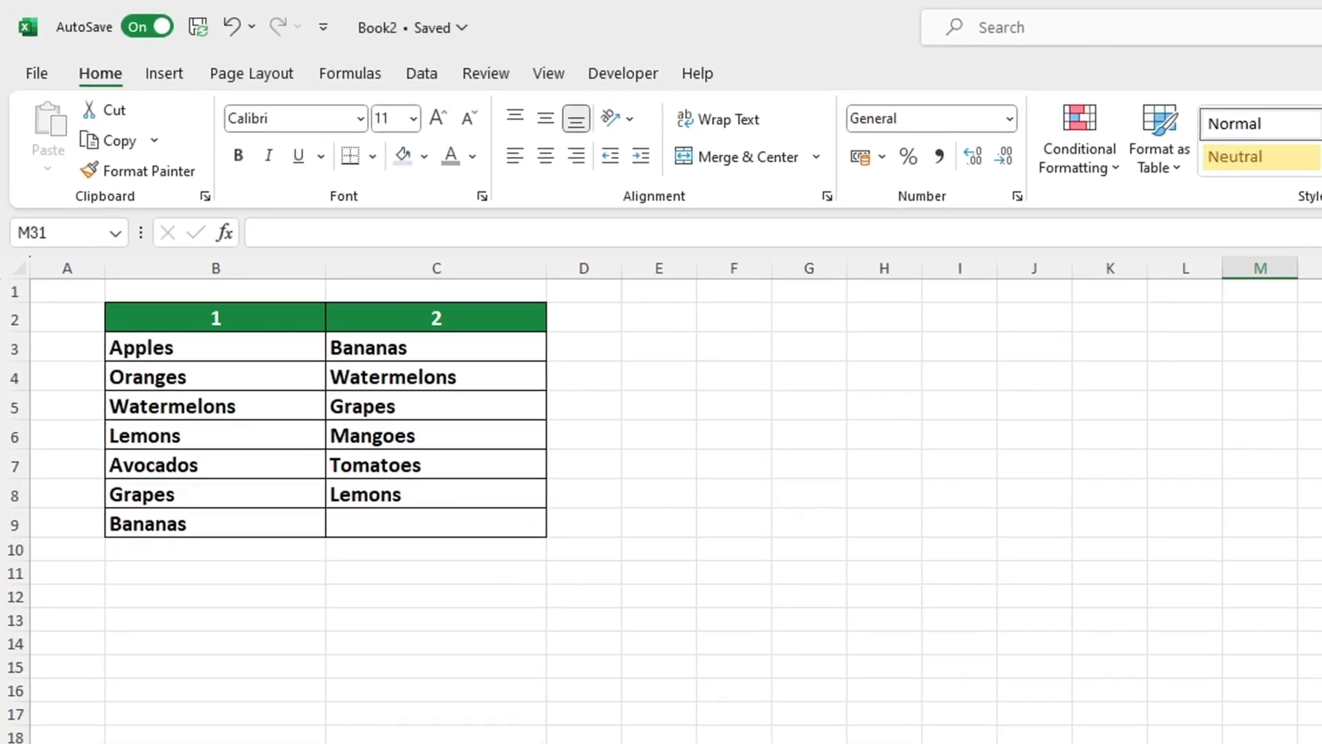
Select both fruit columns (B3:C9) and open the Duplicate Values highlight rule
{"action": "left_click", "coordinate": [634, 589]}
{"action": "left_click_drag", "start_coordinate": [269, 348], "coordinate": [457, 510]}
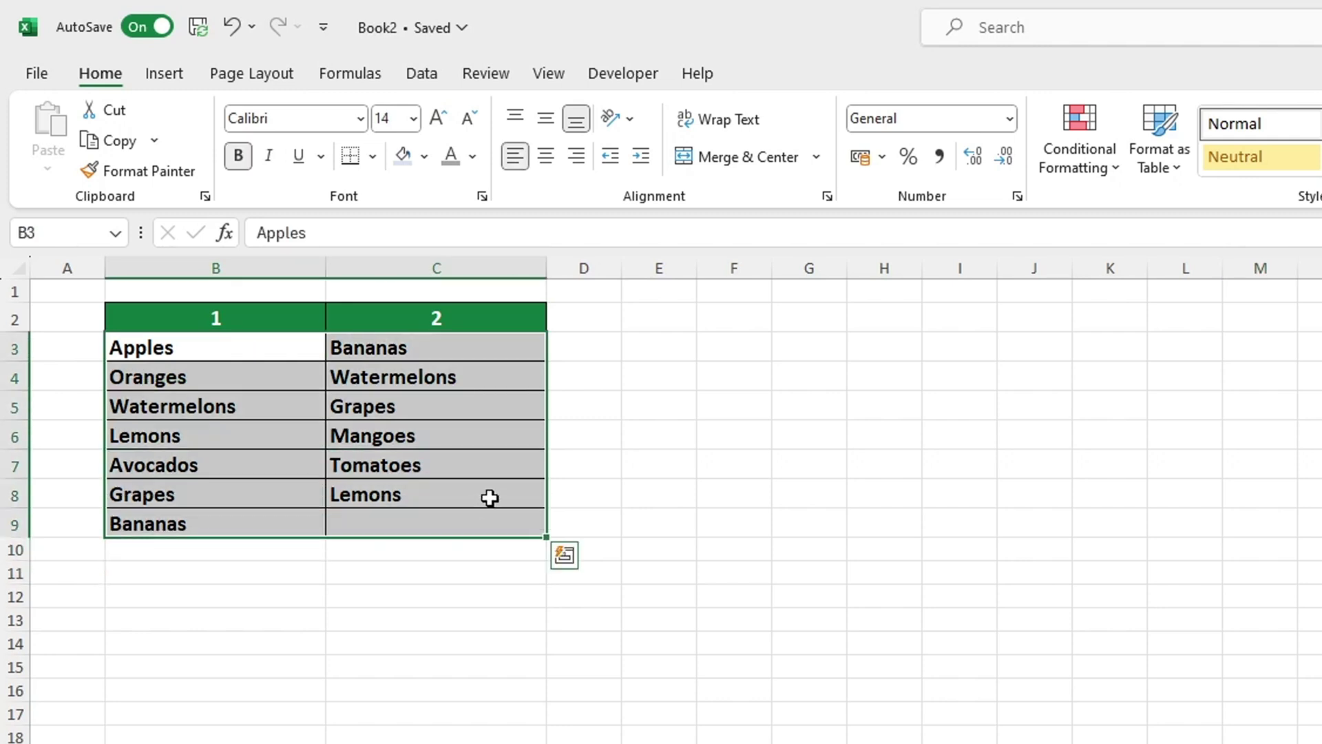
{"action": "left_click", "coordinate": [1115, 175]}
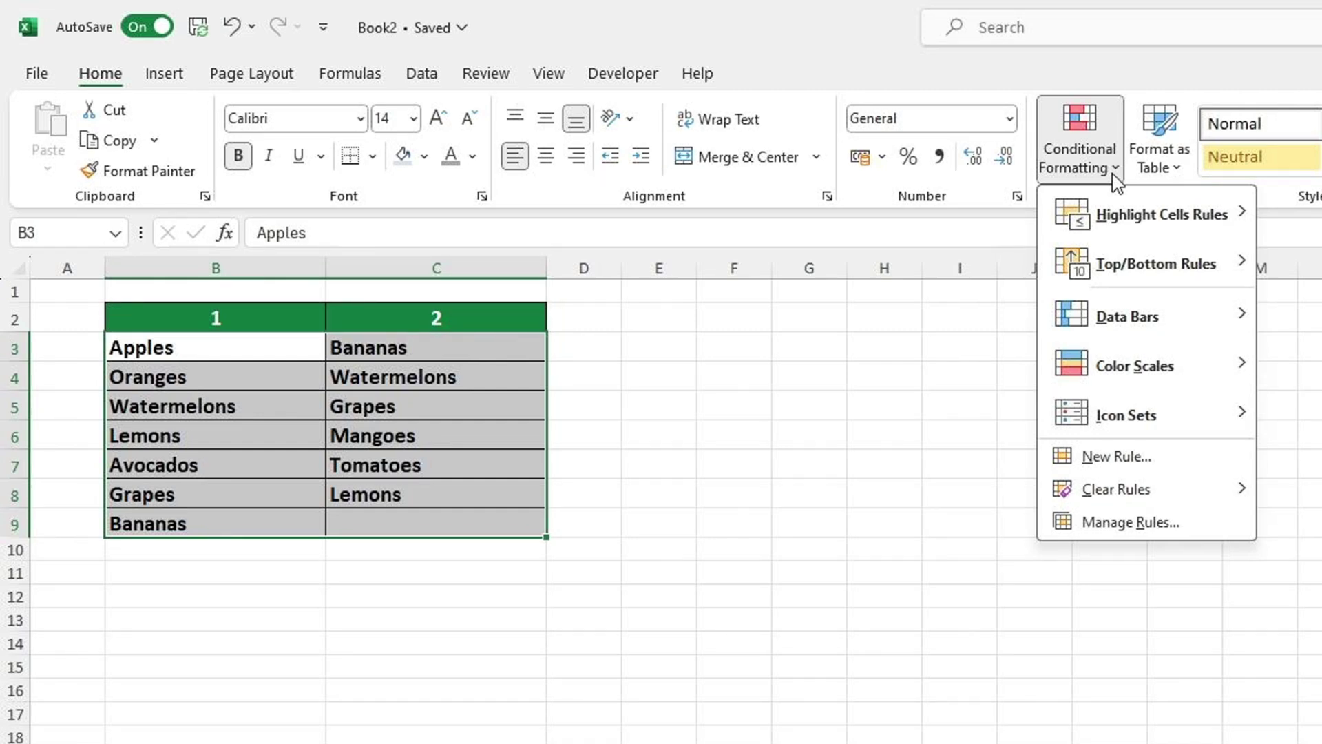
{"action": "mouse_move", "coordinate": [1128, 219]}
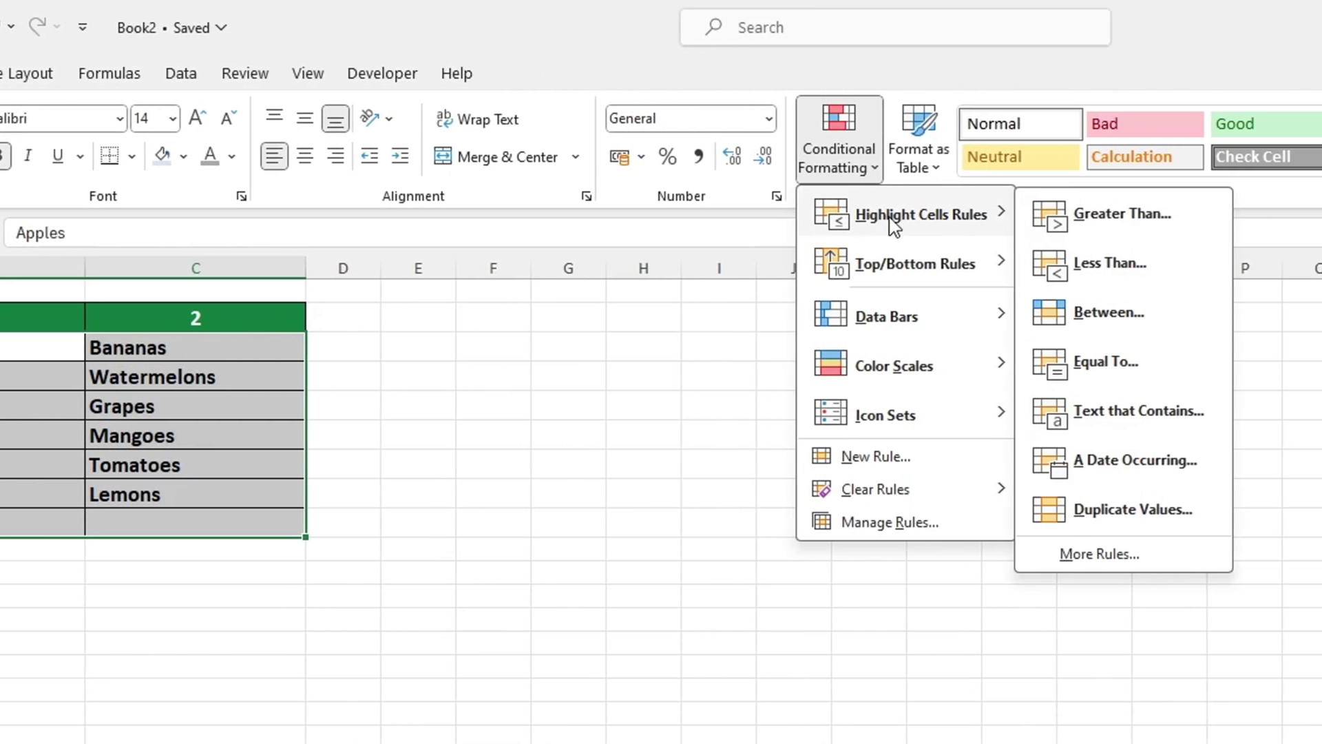
{"action": "left_click", "coordinate": [1143, 511]}
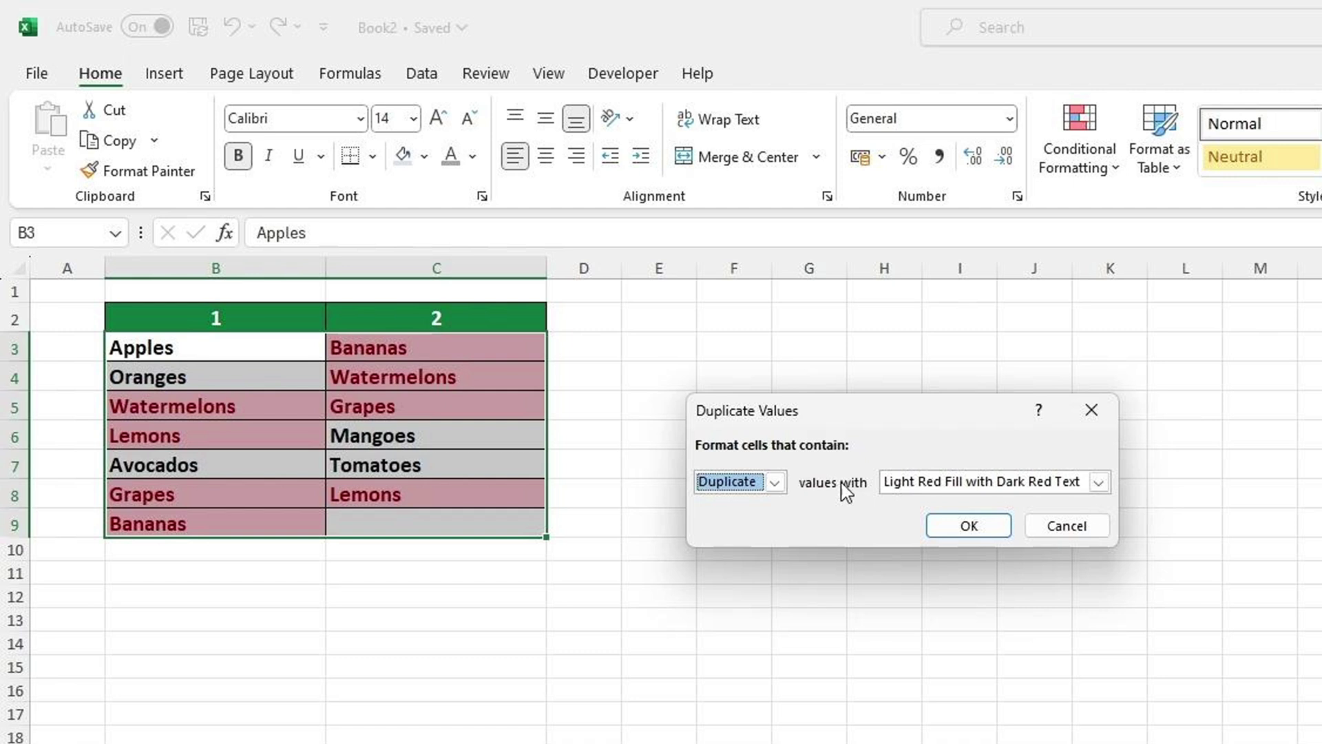
Highlight Unique values with Yellow Fill and Dark Yellow Text, marking Apples, Oranges, Avocados, Mangoes, Tomatoes
{"action": "left_click", "coordinate": [775, 483]}
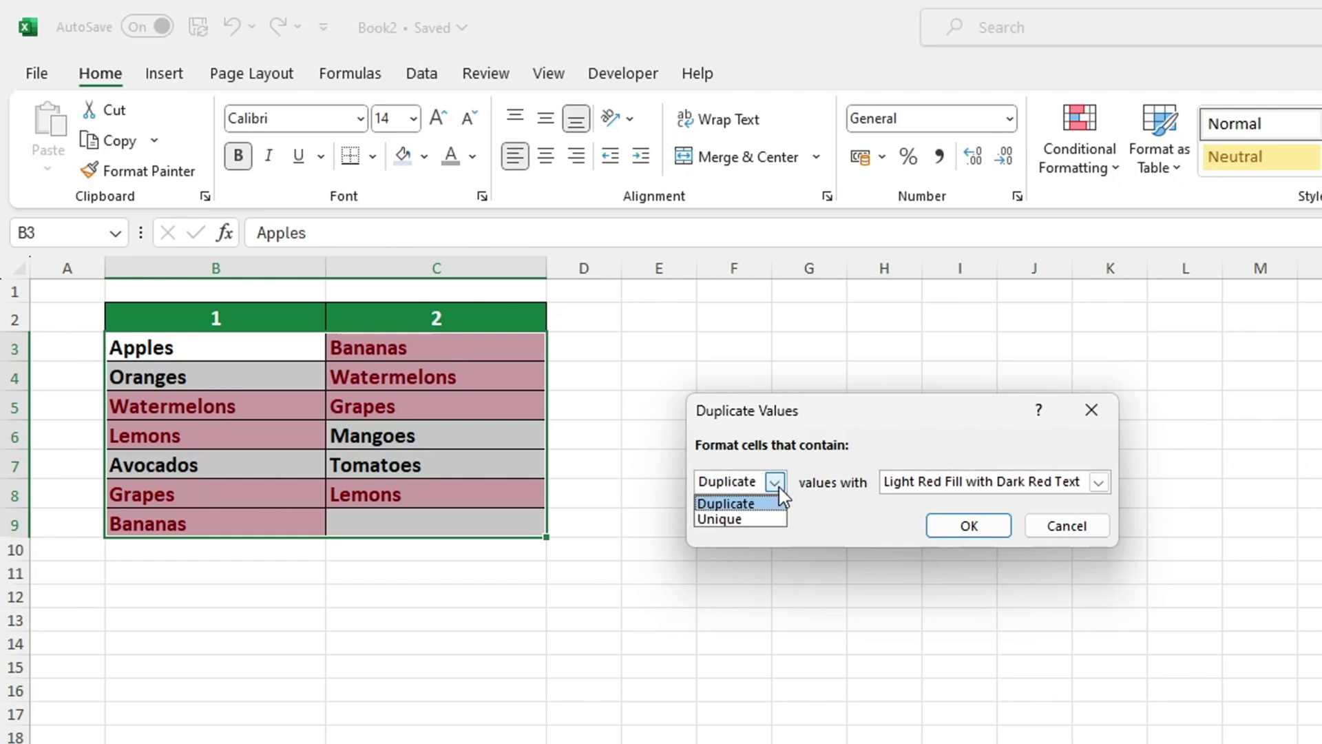
{"action": "left_click", "coordinate": [760, 520]}
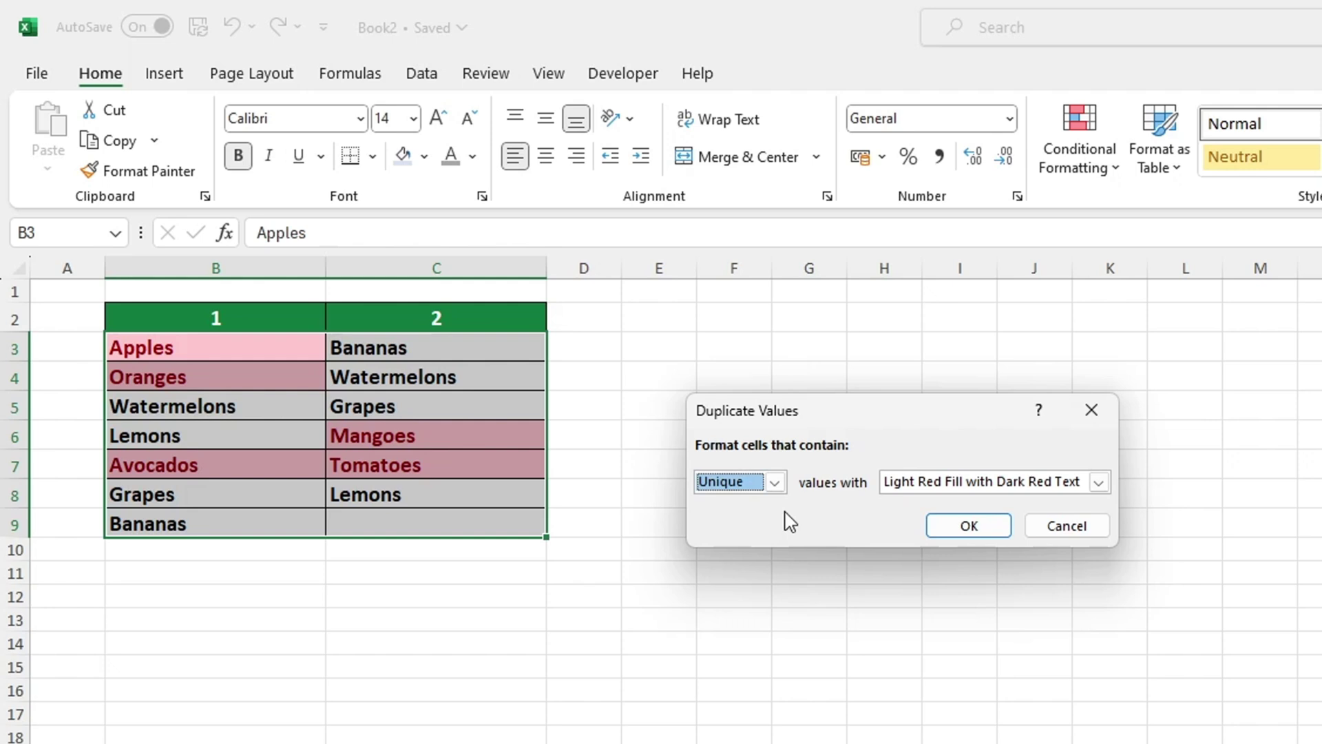
{"action": "left_click", "coordinate": [1099, 482]}
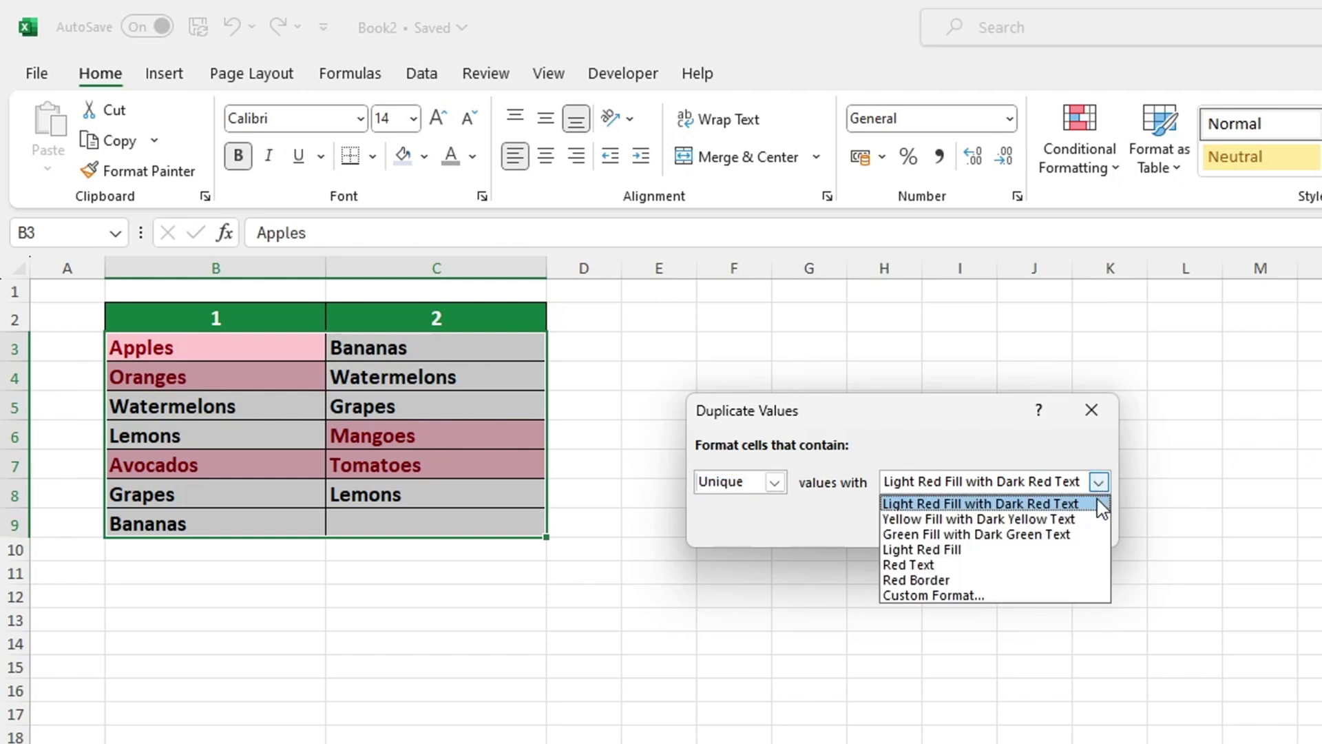
{"action": "left_click", "coordinate": [1091, 520]}
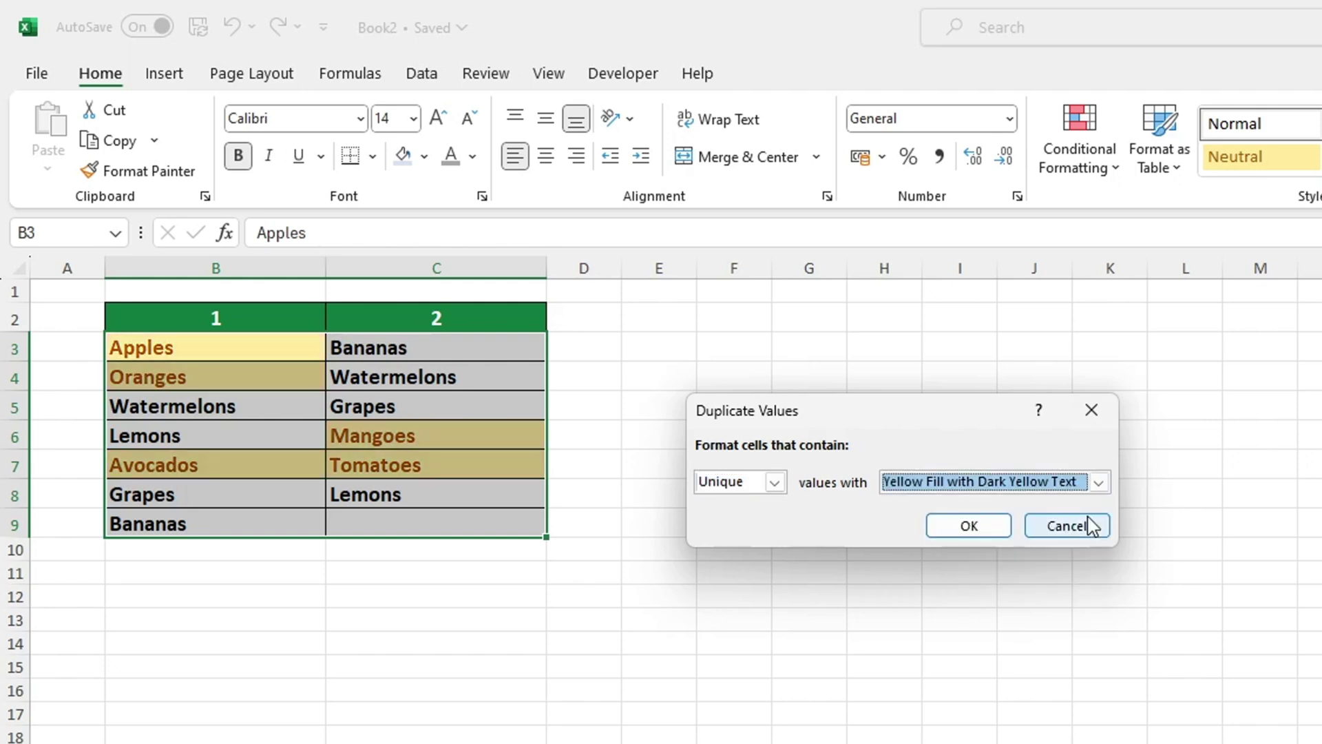
{"action": "left_click", "coordinate": [984, 526]}
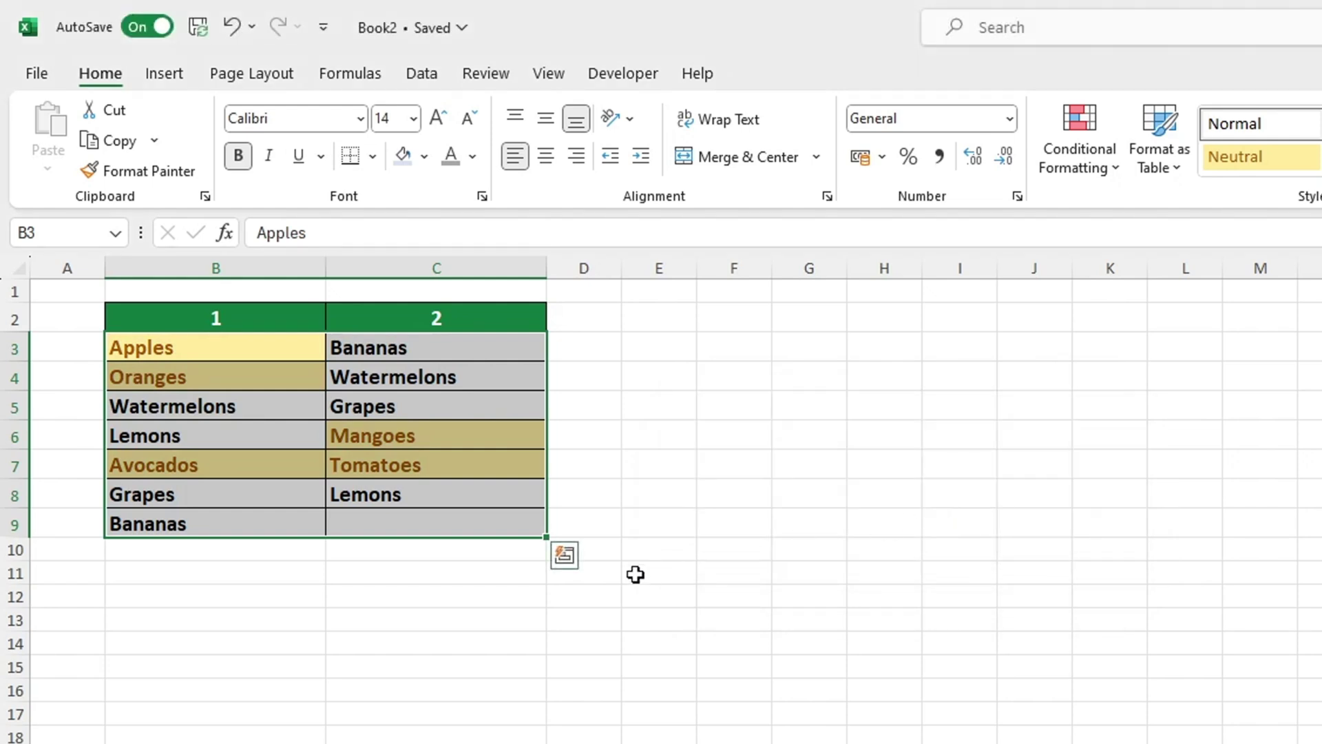
Turn on Filter for the fruit table from B2:B4, adding arrows to headers 1 and 2
{"action": "left_click", "coordinate": [630, 590]}
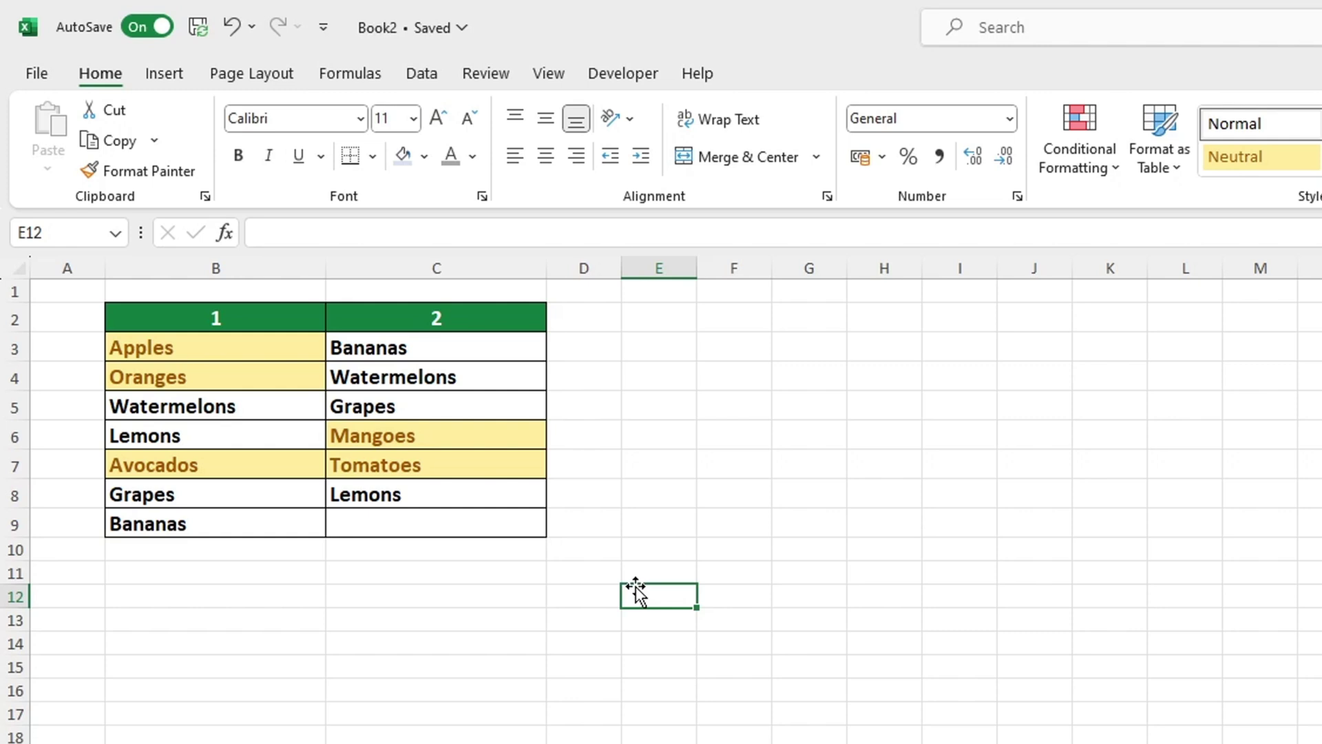
{"action": "left_click_drag", "start_coordinate": [219, 329], "coordinate": [440, 528]}
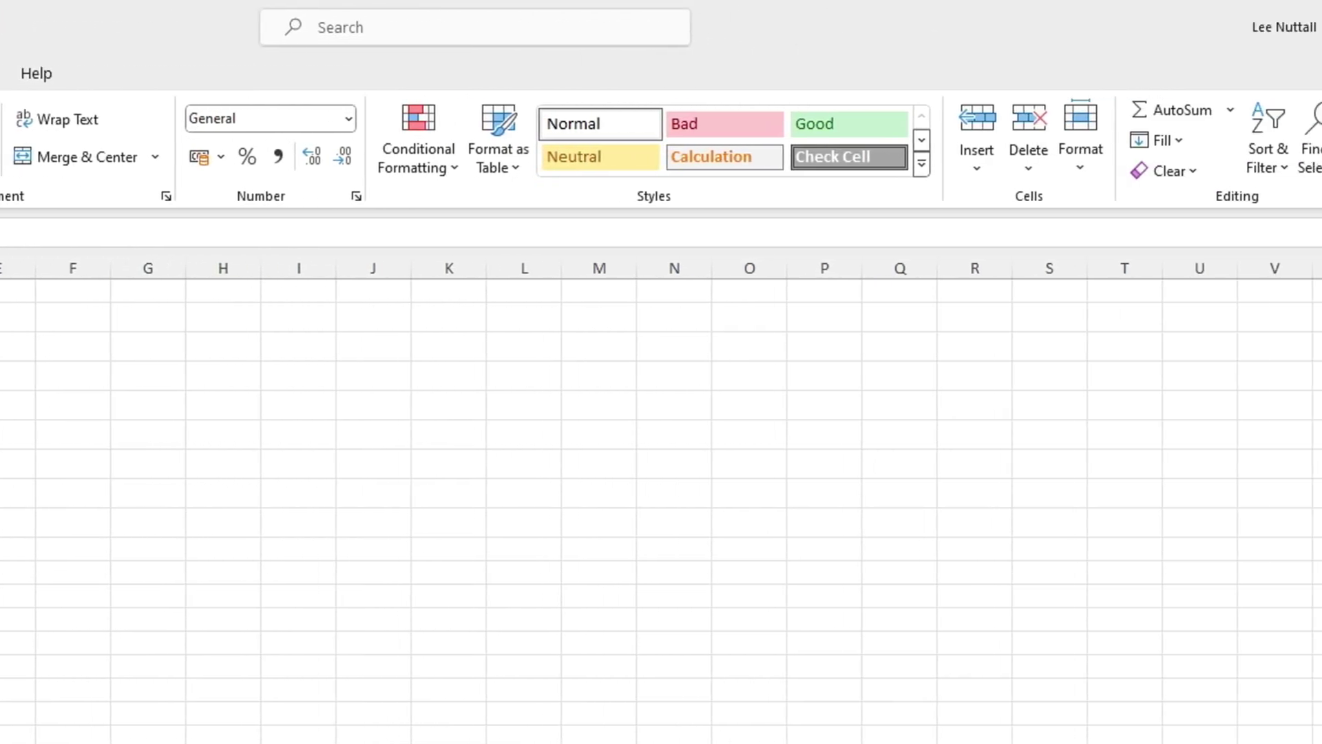
{"action": "left_click", "coordinate": [1059, 165]}
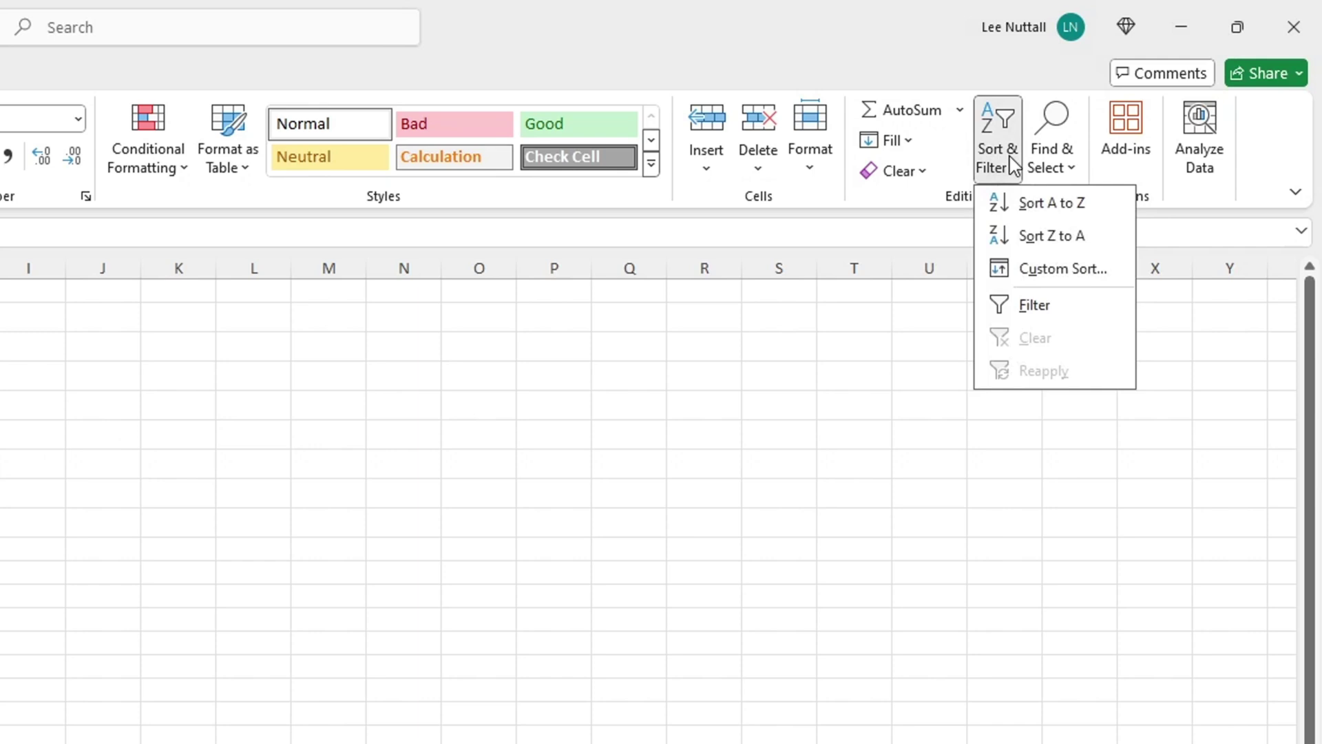
{"action": "left_click", "coordinate": [1024, 303]}
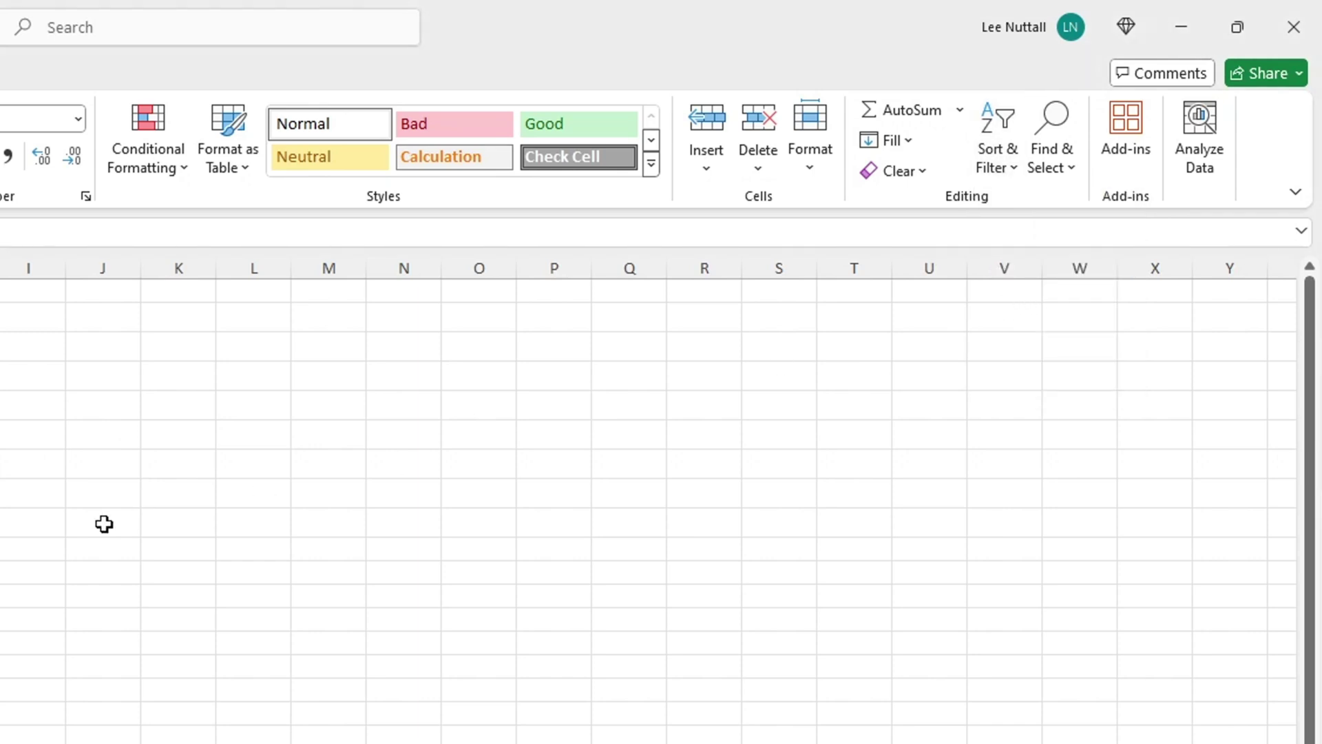
{"action": "left_click", "coordinate": [658, 604]}
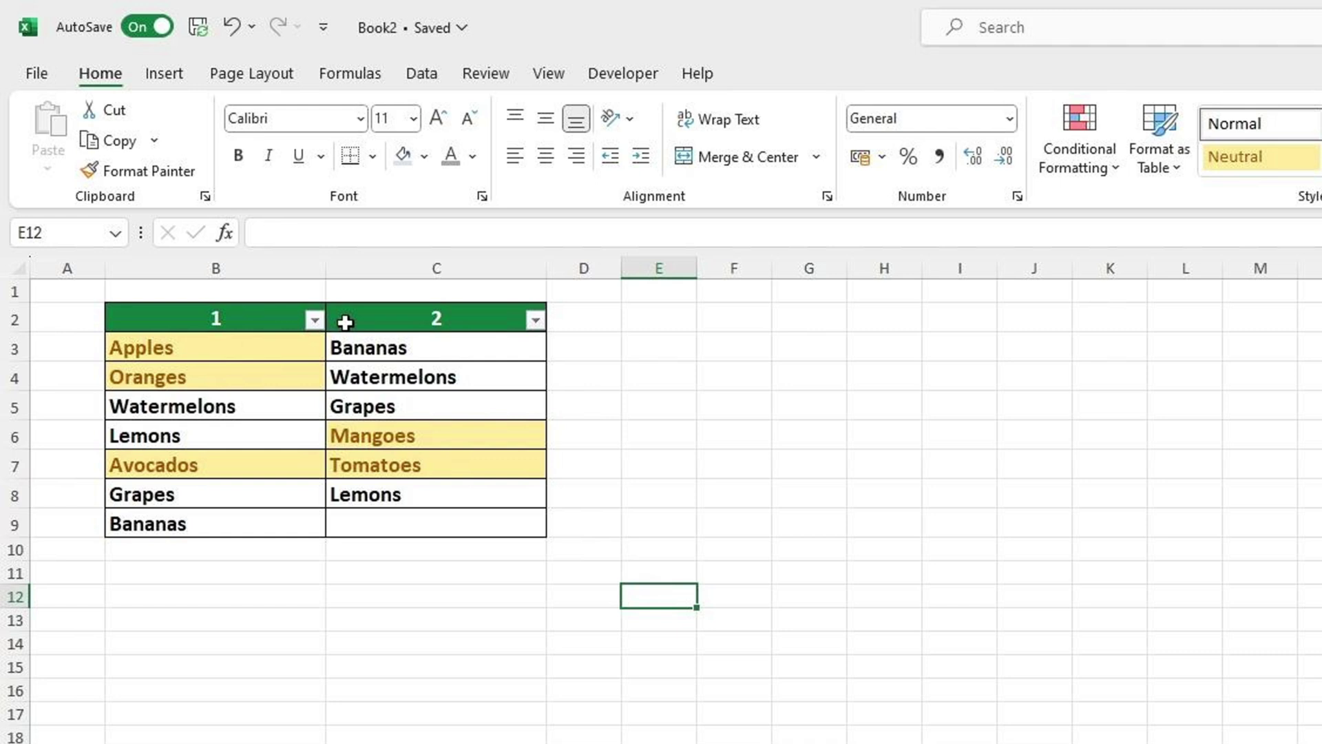
Filter column 1 by yellow cell color so only Apples, Oranges and Avocados rows show
{"action": "key", "text": "Down"}
{"action": "key", "text": "Down"}
{"action": "key", "text": "Down"}
{"action": "key", "text": "Down"}
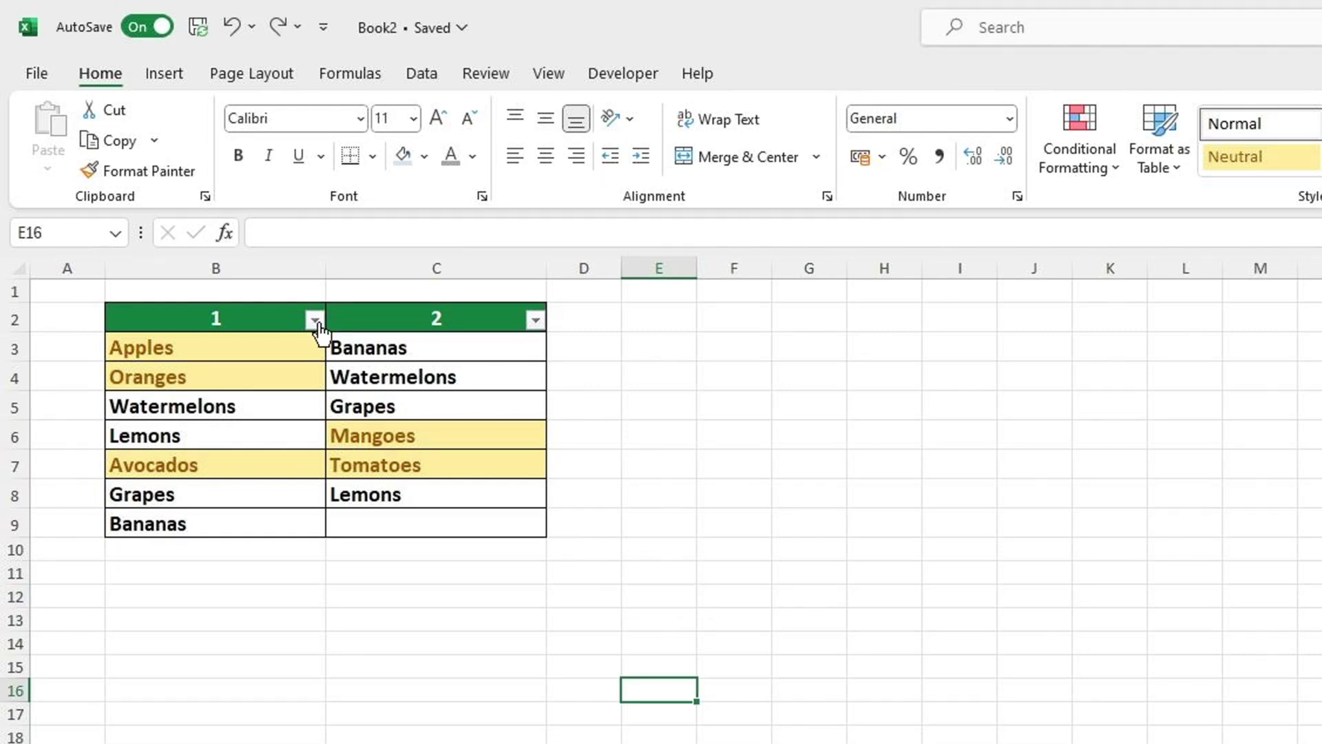
{"action": "left_click", "coordinate": [314, 319]}
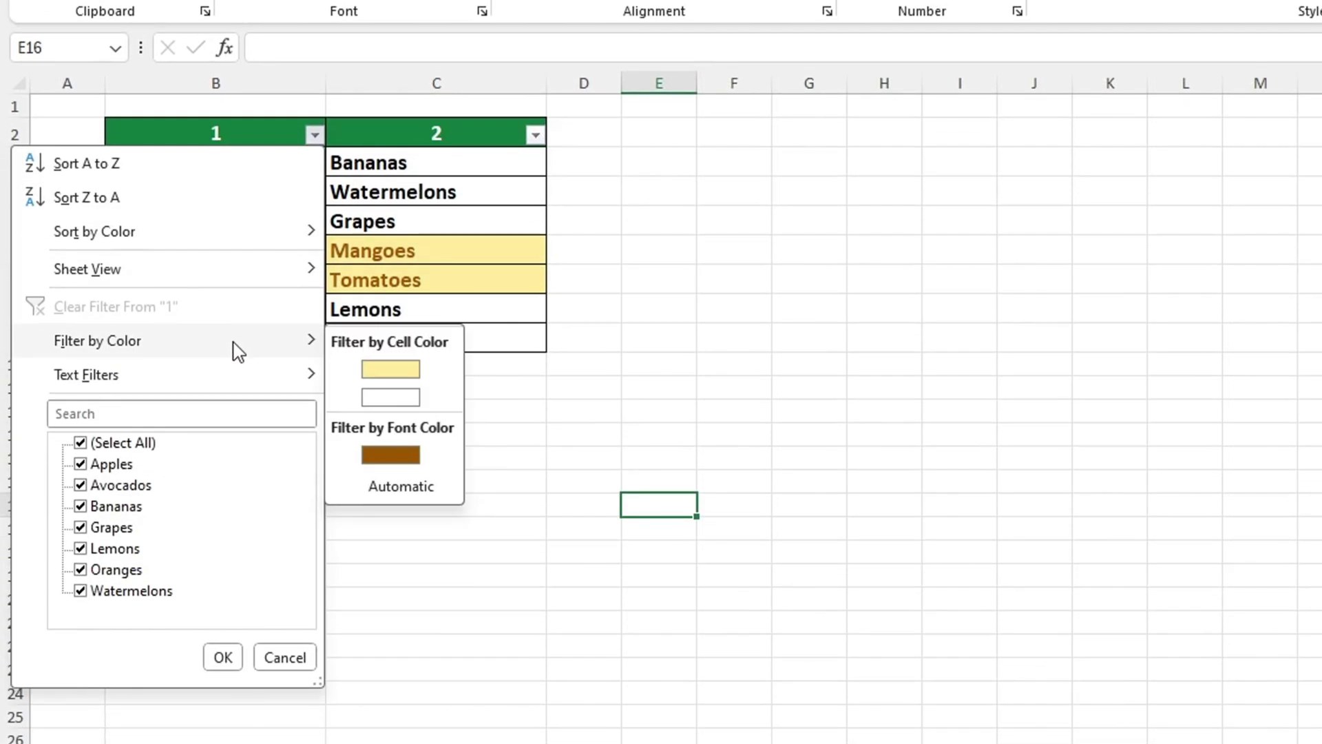
{"action": "key", "text": "Escape"}
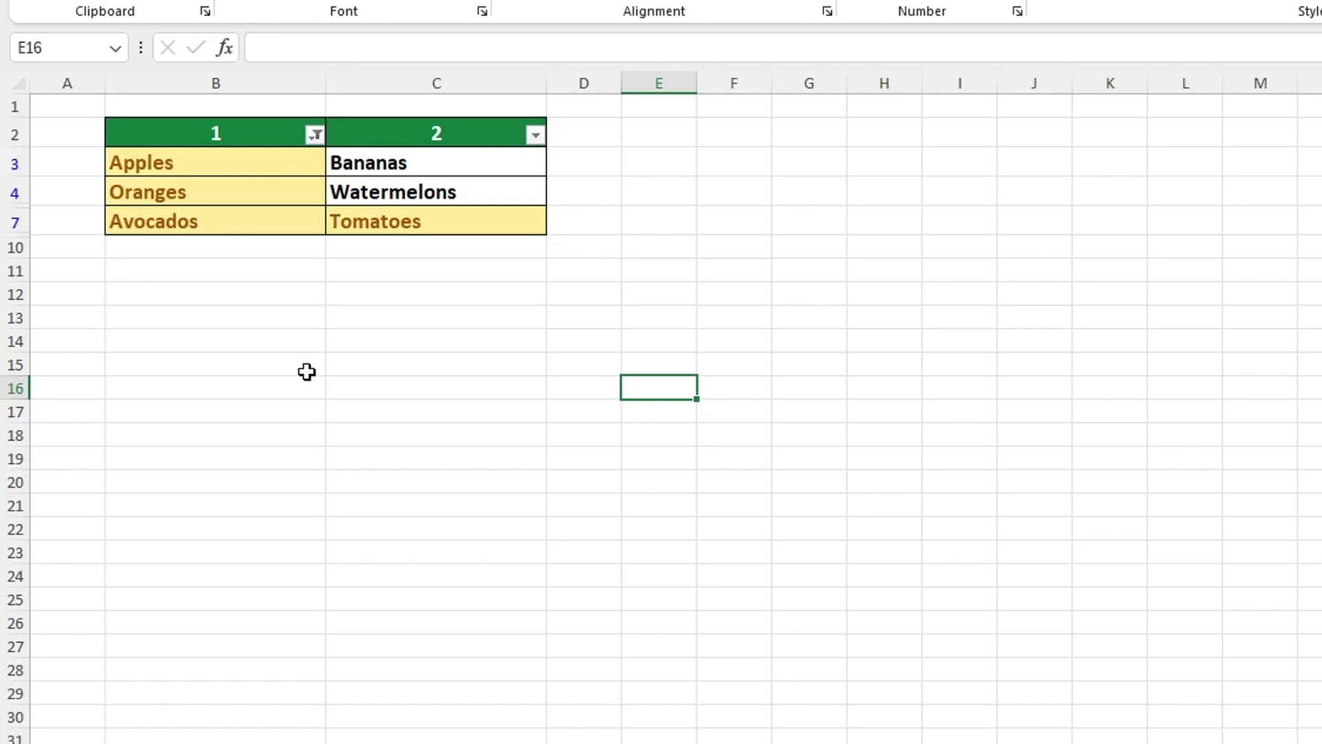
{"action": "left_click", "coordinate": [712, 510]}
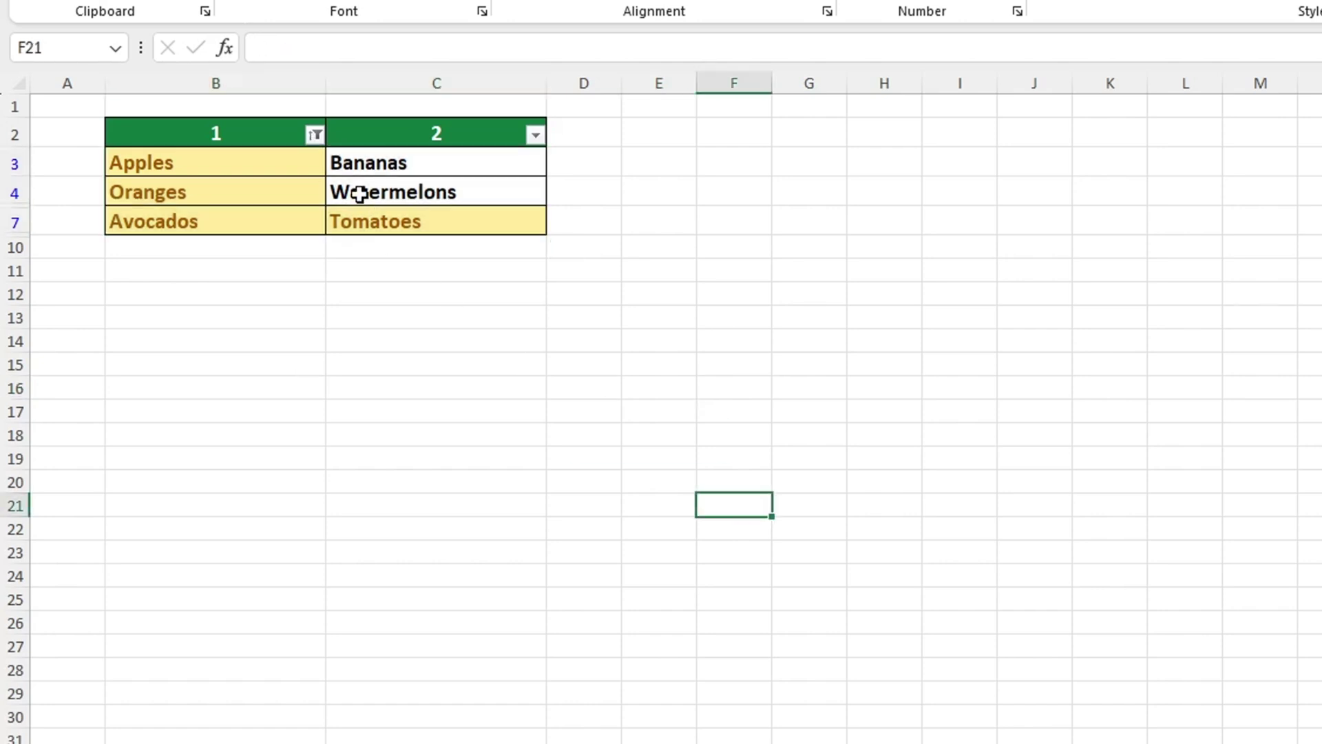
Clear the filter from column 1 and switch filtering off for the table
{"action": "left_click", "coordinate": [317, 138]}
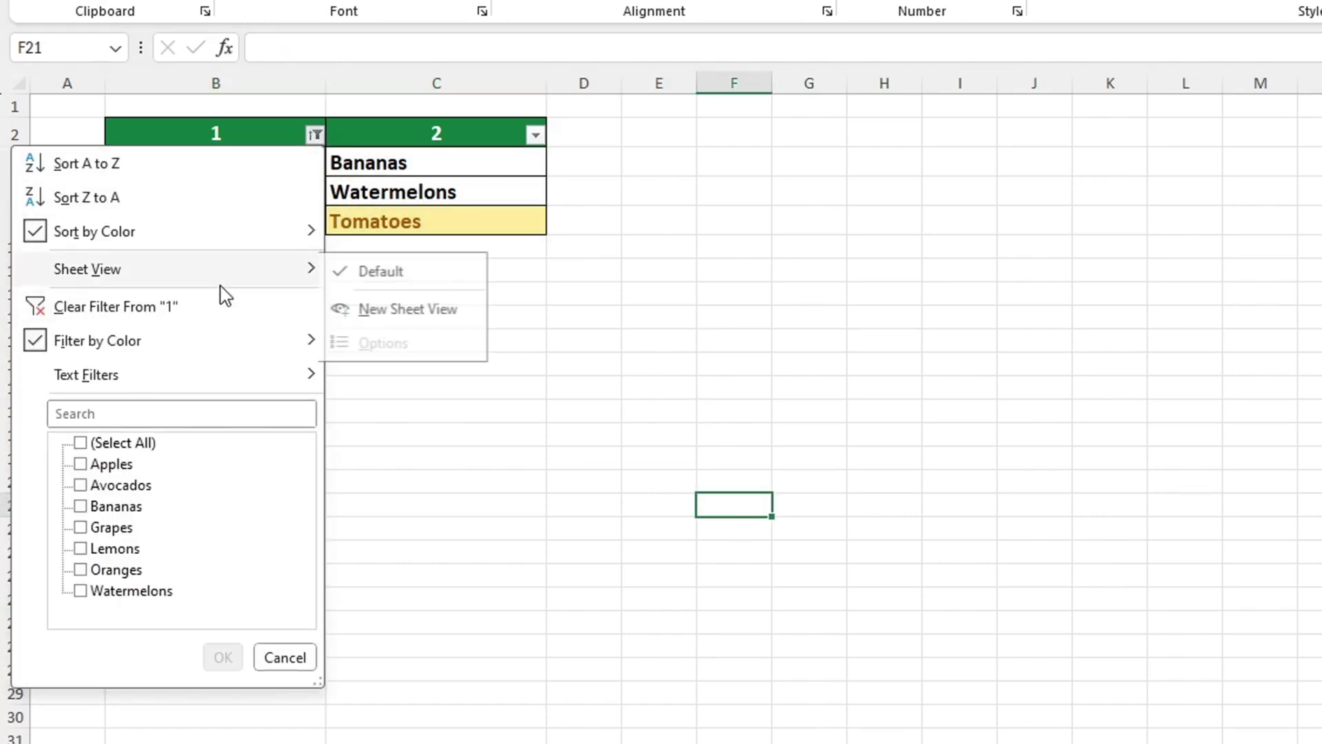
{"action": "left_click", "coordinate": [201, 312]}
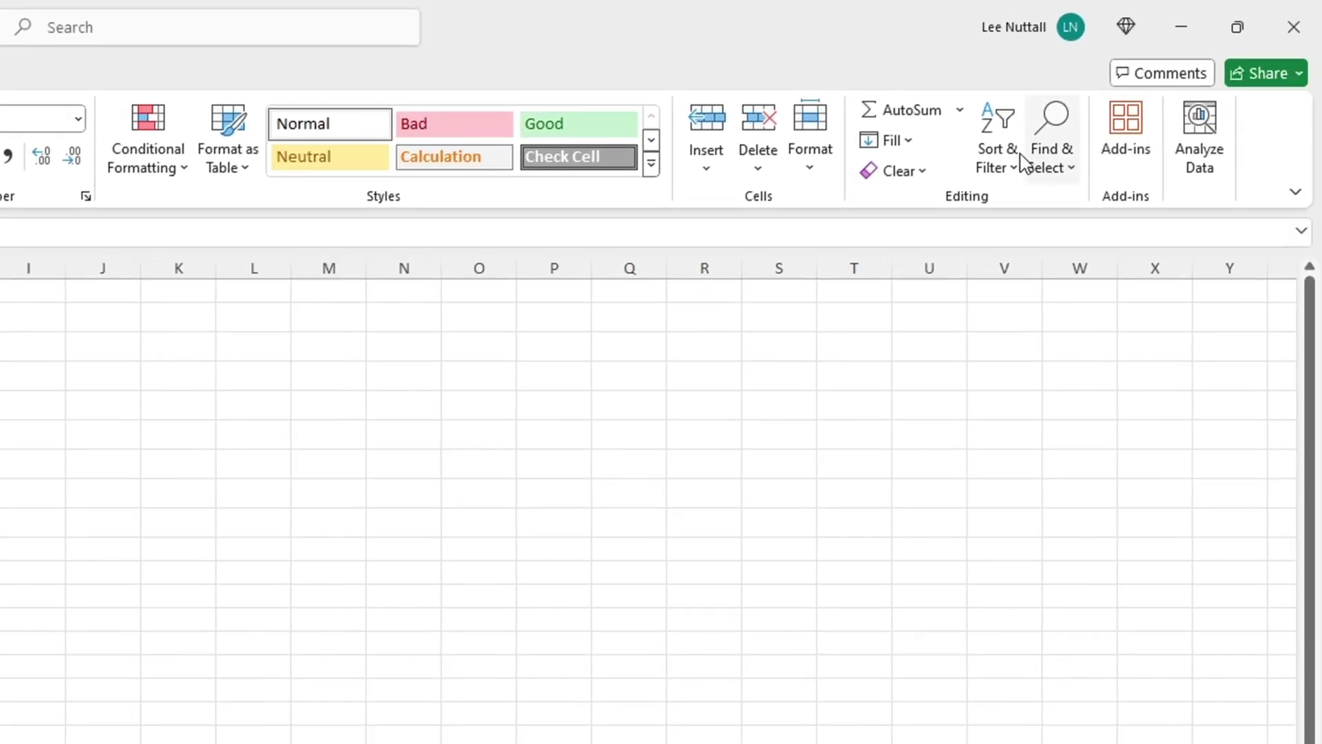
{"action": "left_click", "coordinate": [1021, 159]}
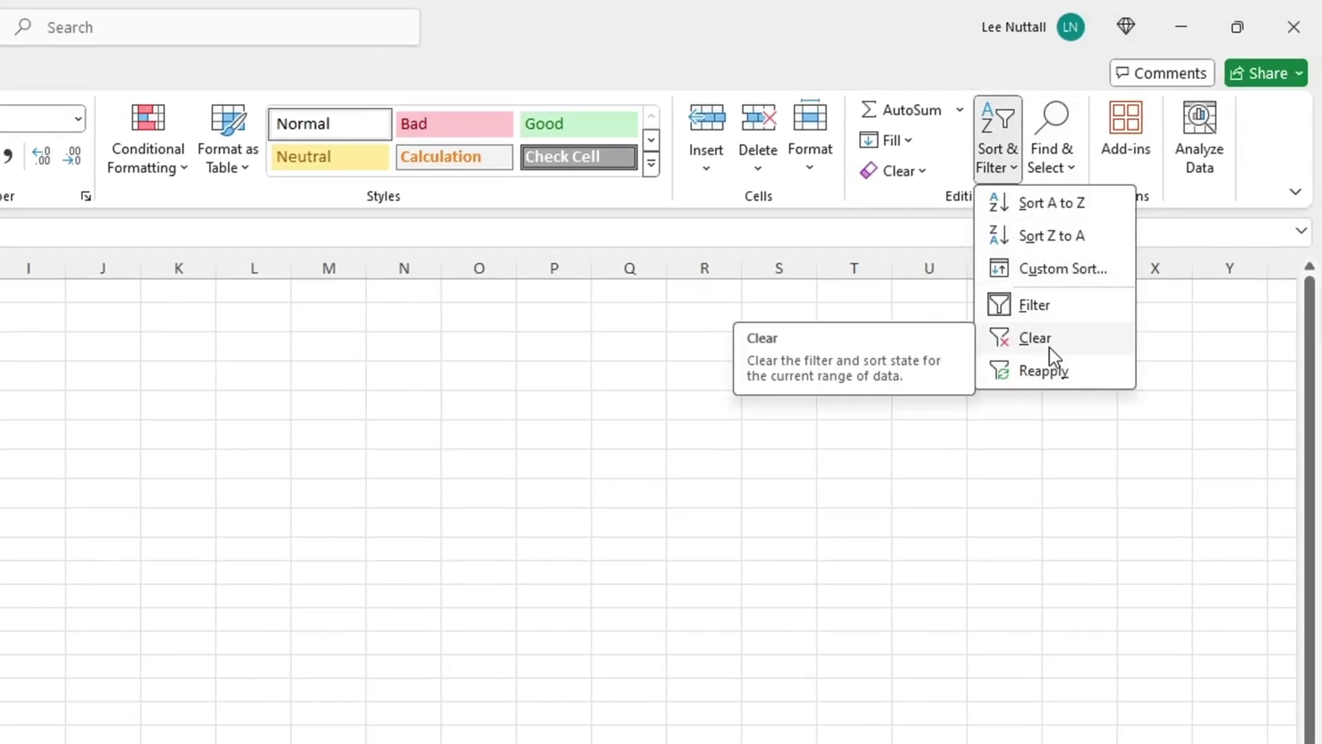
{"action": "left_click", "coordinate": [1052, 319]}
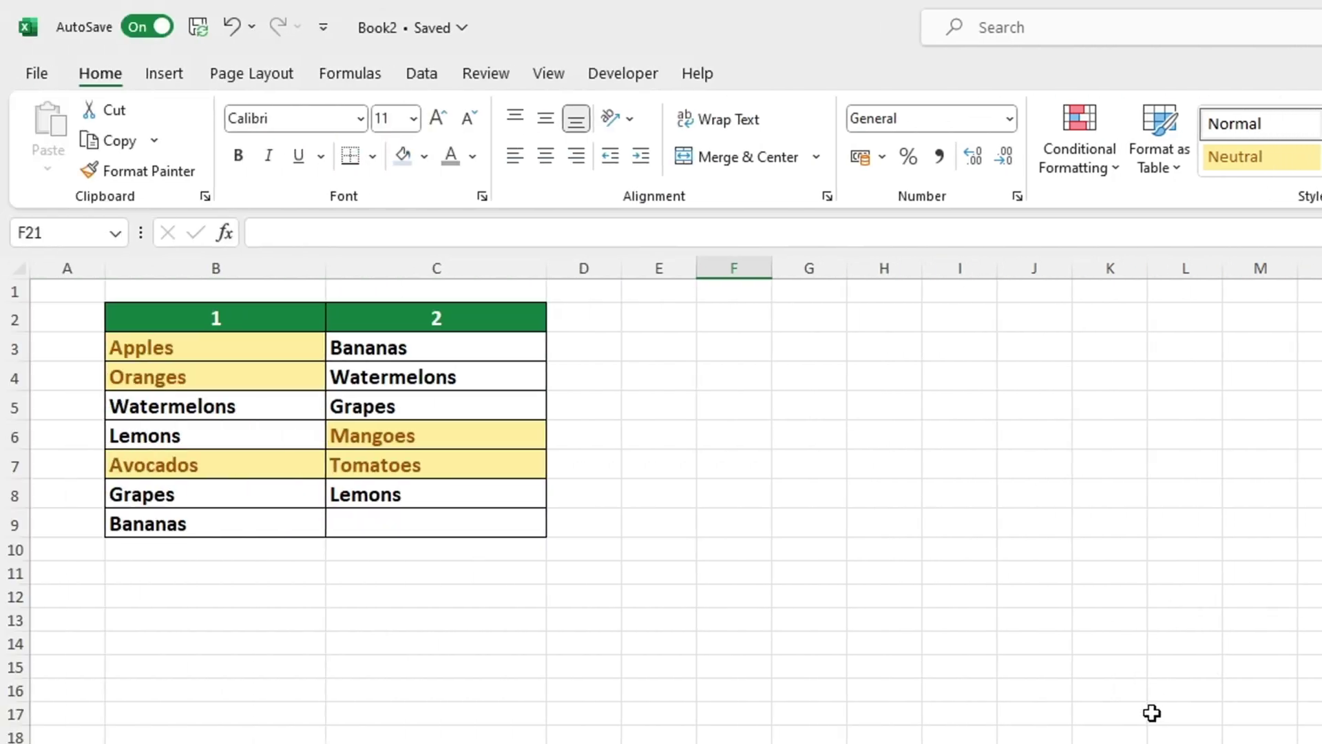
Clear conditional formatting rules from the entire sheet, removing the yellow highlights
{"action": "left_click", "coordinate": [1152, 713]}
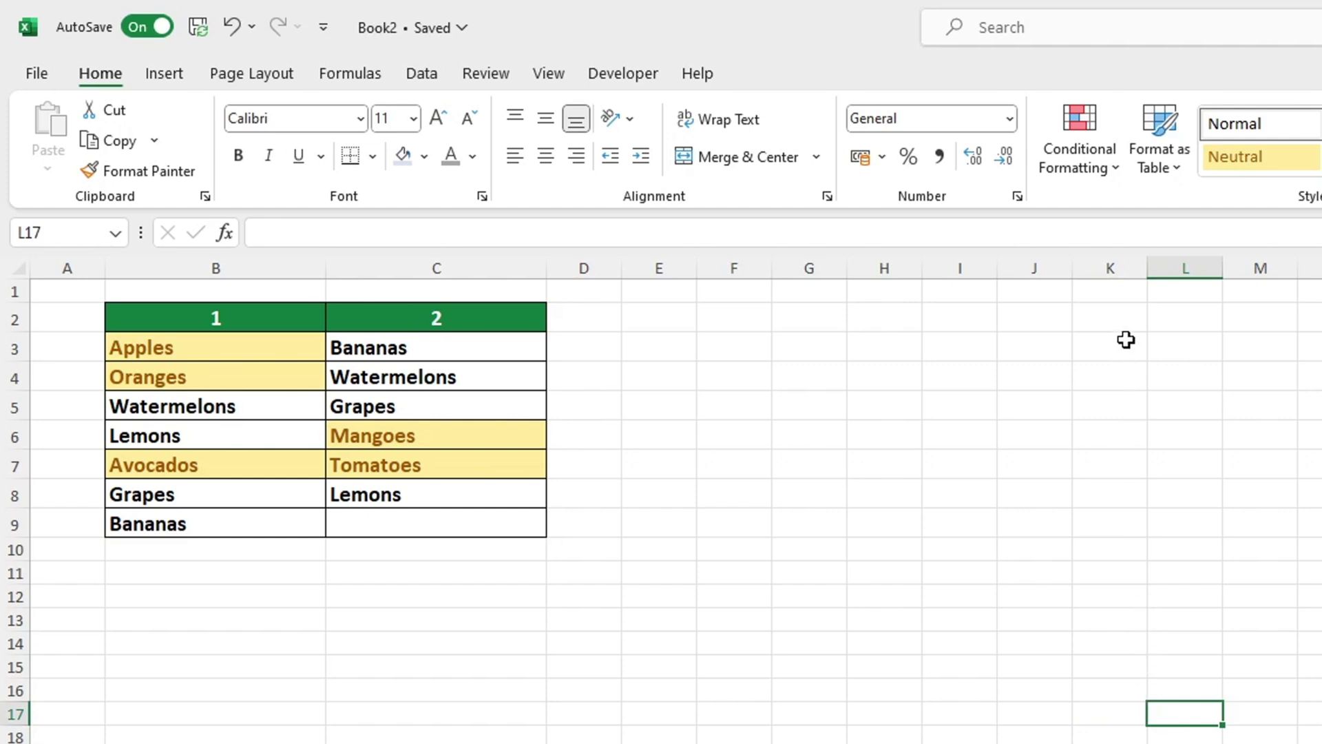
{"action": "left_click", "coordinate": [1116, 173]}
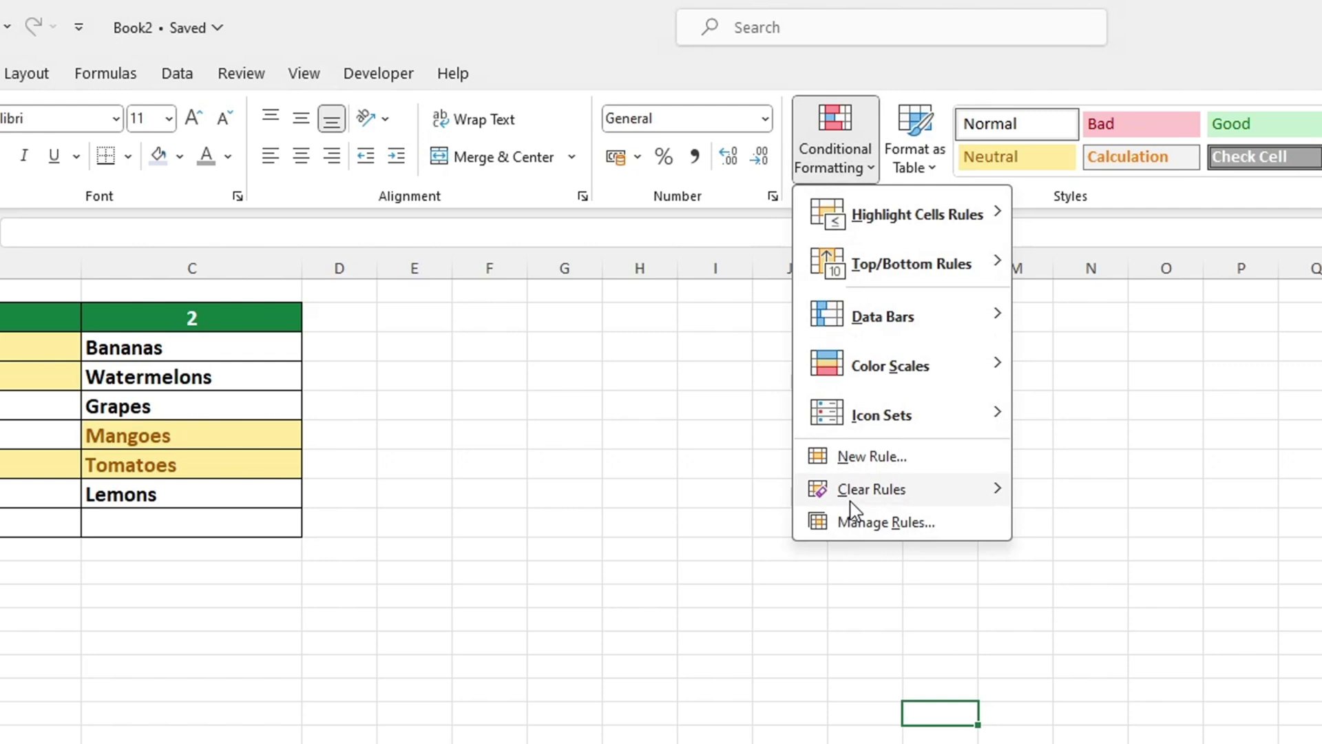
{"action": "mouse_move", "coordinate": [1095, 496]}
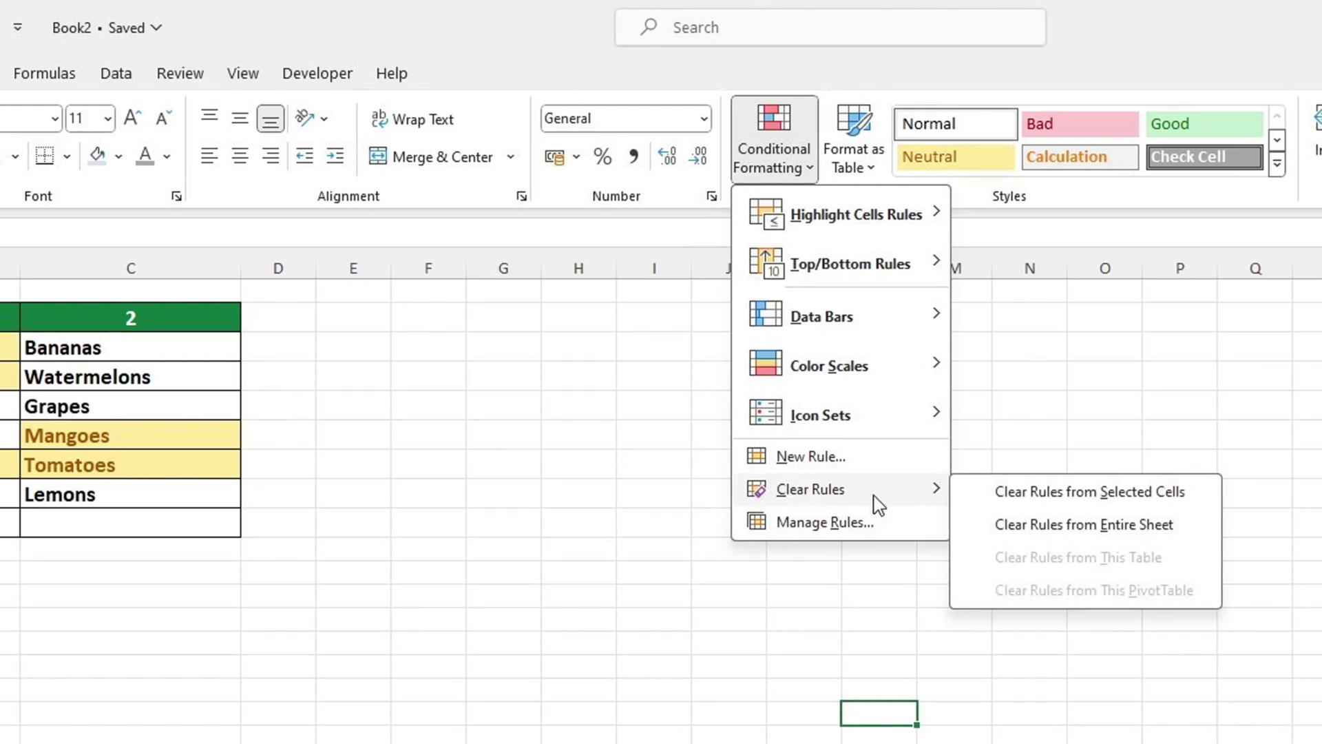
{"action": "left_click", "coordinate": [999, 526]}
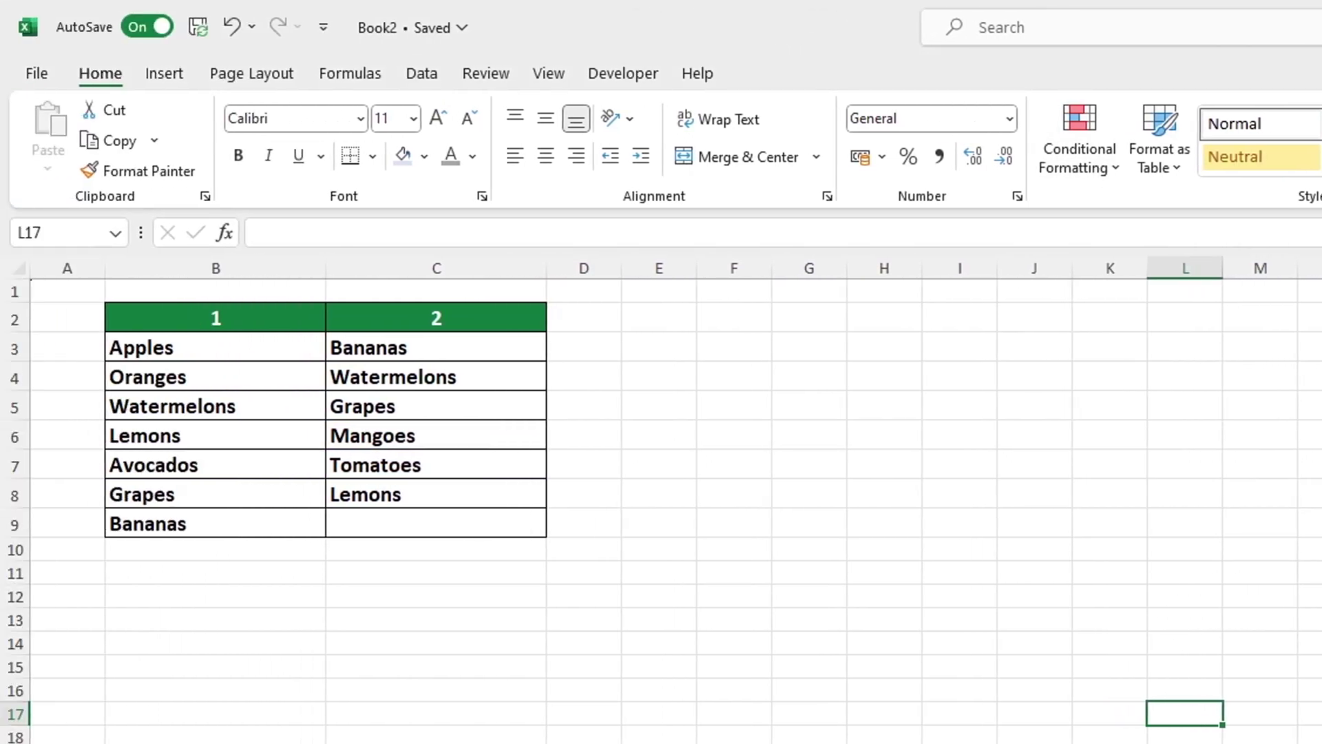
{"action": "key", "text": "Left"}
{"action": "key", "text": "Down"}
{"action": "key", "text": "Down"}
{"action": "key", "text": "Down"}
{"action": "key", "text": "Down"}
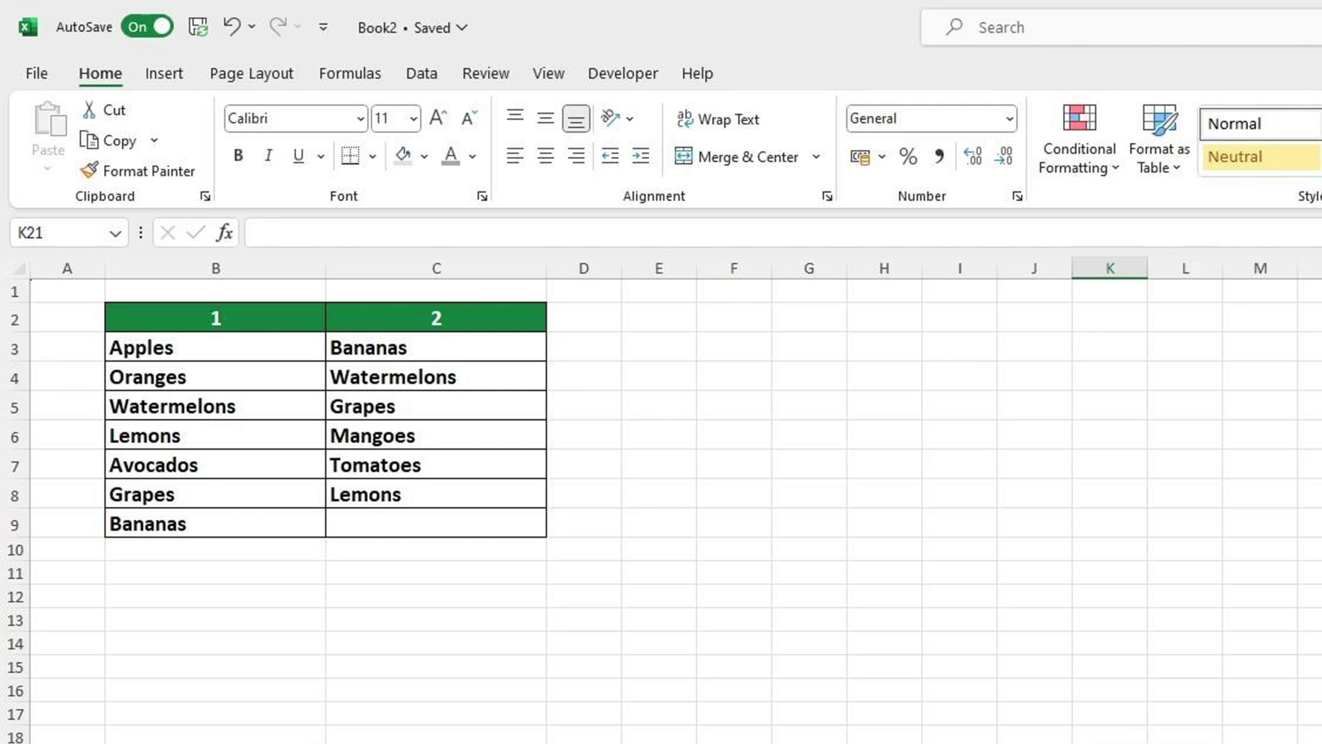